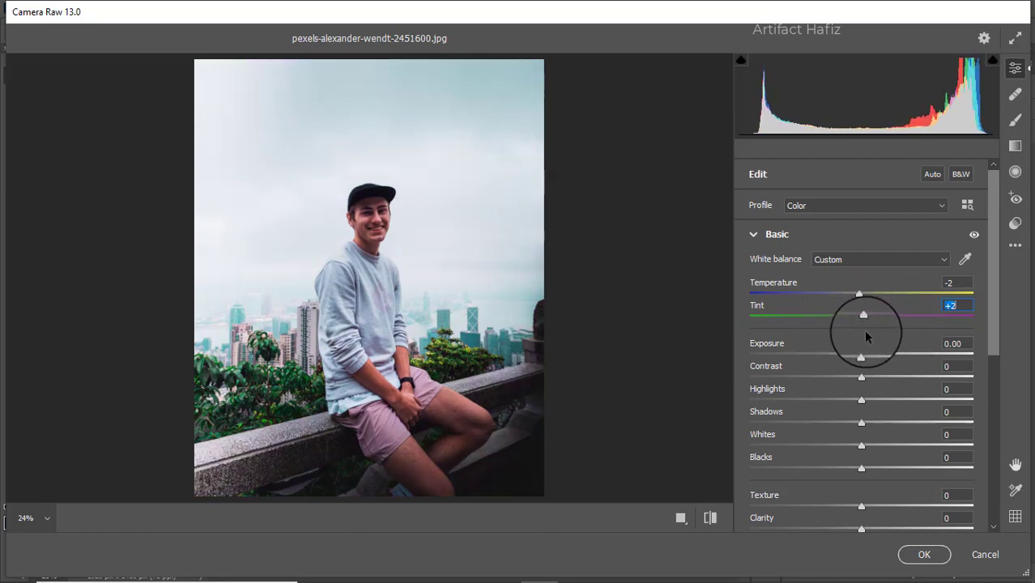
# Adjust the photo's basic tones: Exposure -0.60, Highlights -61, Shadows +23, Whites +39 and Blacks -10
pyautogui.moveTo(862, 357); pyautogui.dragTo(896, 450)
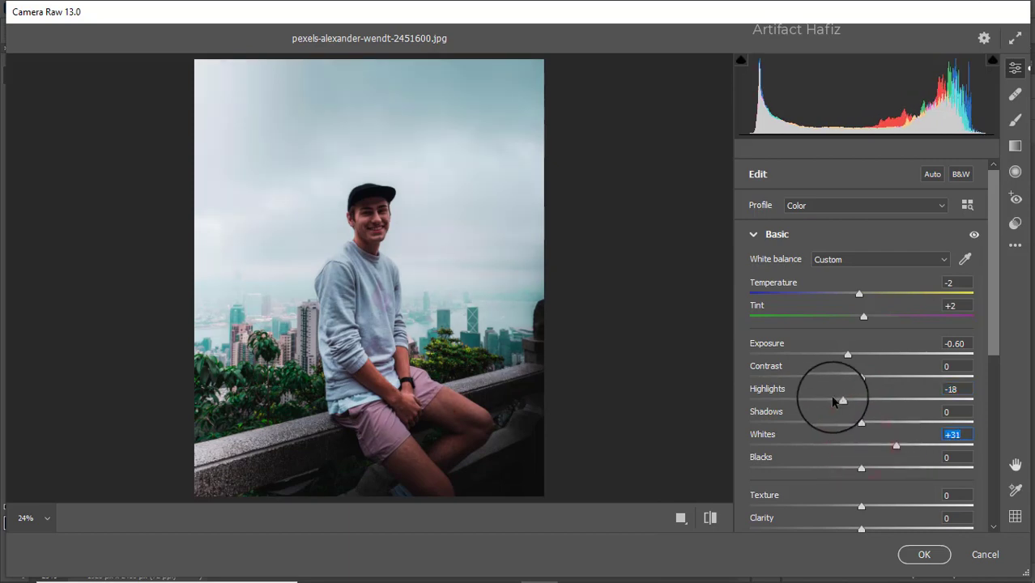
pyautogui.moveTo(833, 397); pyautogui.dragTo(795, 399)
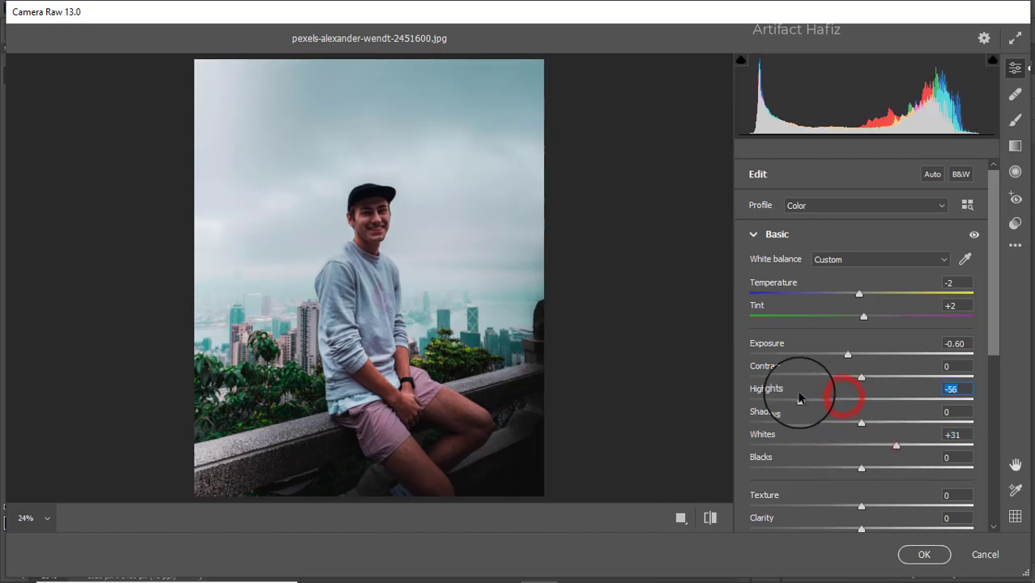
pyautogui.click(896, 447)
pyautogui.moveTo(896, 446); pyautogui.dragTo(851, 469)
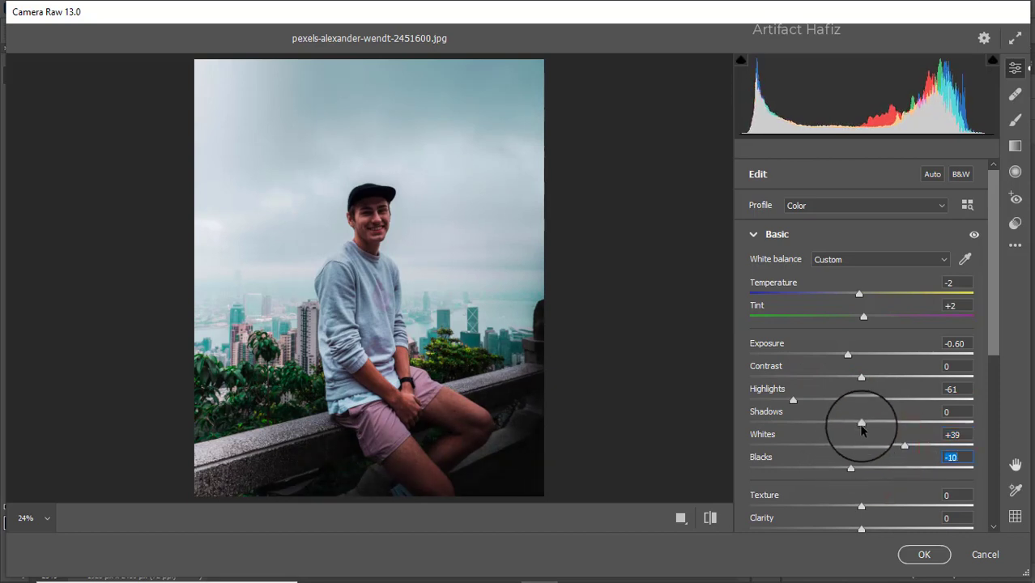
pyautogui.moveTo(861, 421); pyautogui.dragTo(887, 424)
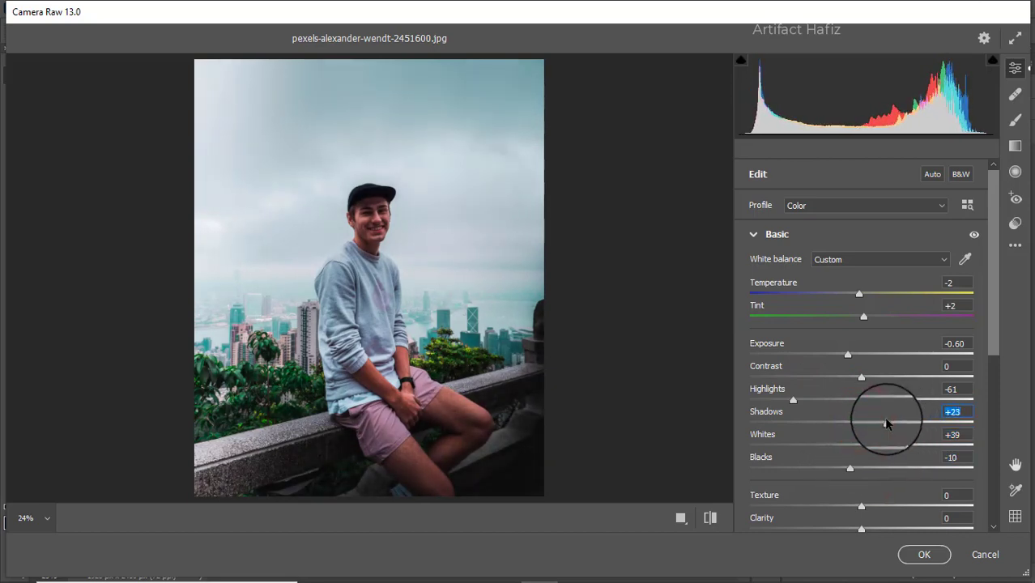
# Set Texture to -5, Clarity to +10, Dehaze to +40, Vibrance to +12 and Saturation to -5
pyautogui.scroll(-3, 885, 418)
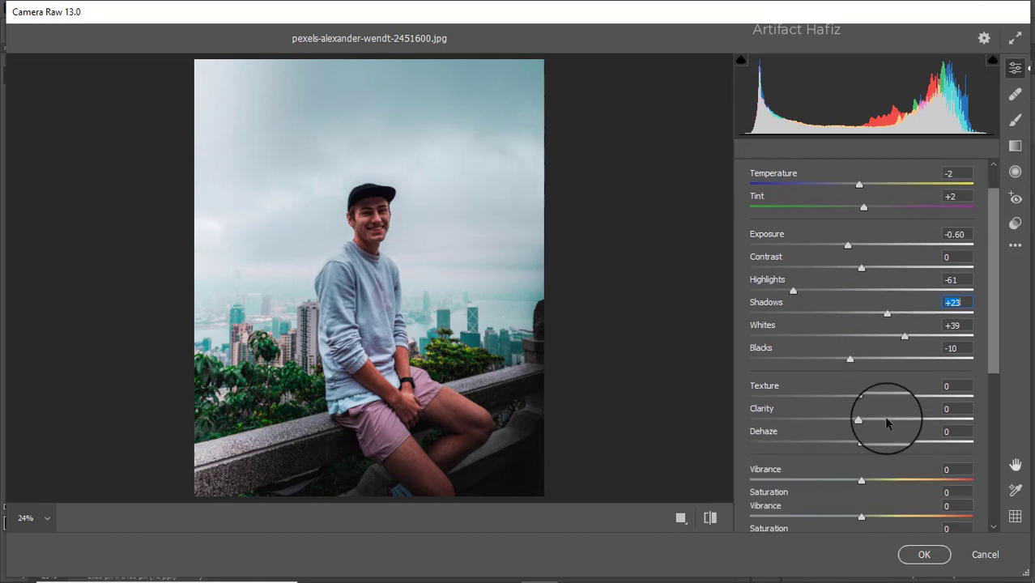
pyautogui.click(864, 362)
pyautogui.moveTo(865, 361); pyautogui.dragTo(865, 381)
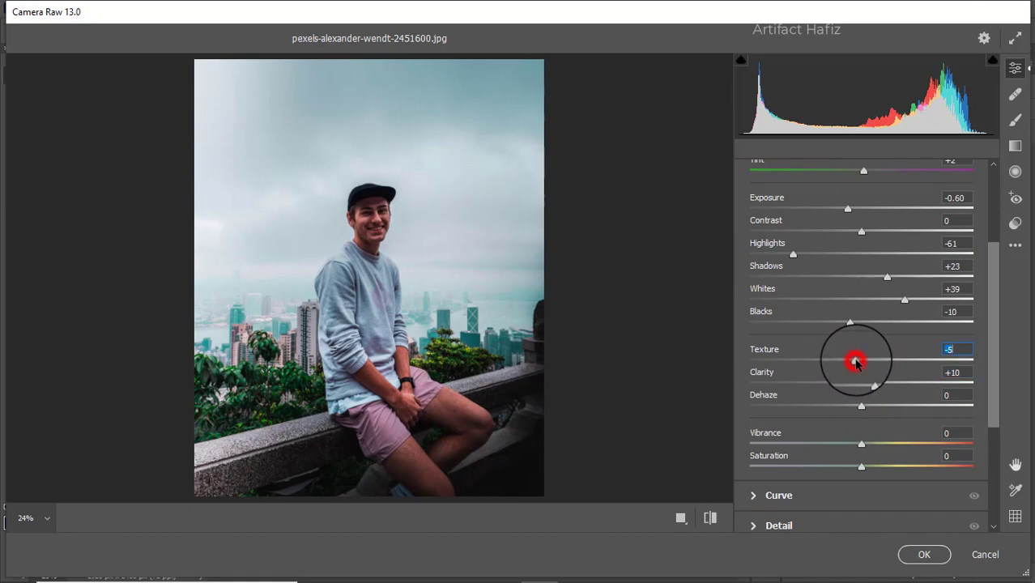
pyautogui.moveTo(861, 403); pyautogui.dragTo(906, 412)
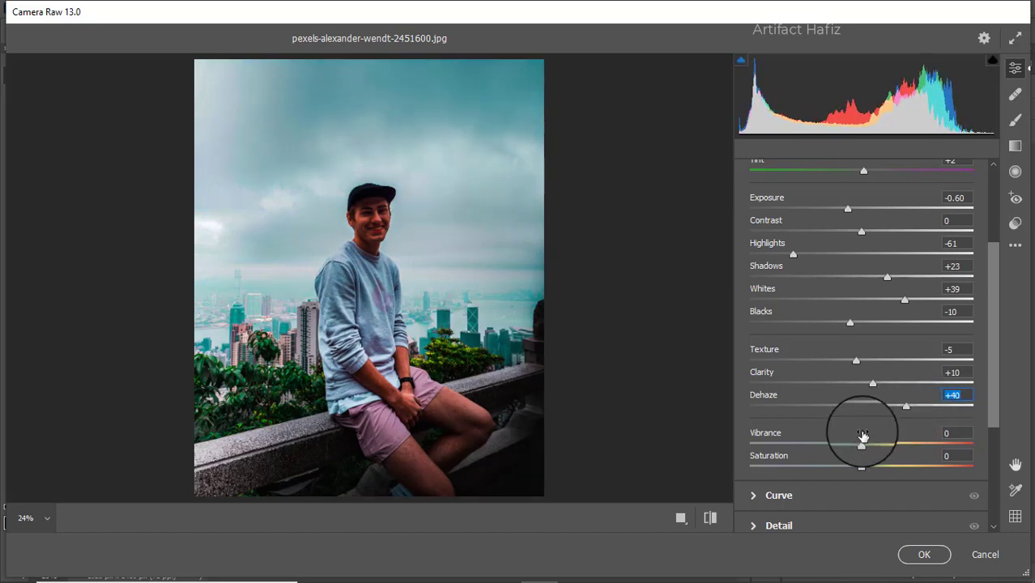
pyautogui.moveTo(862, 444); pyautogui.dragTo(857, 470)
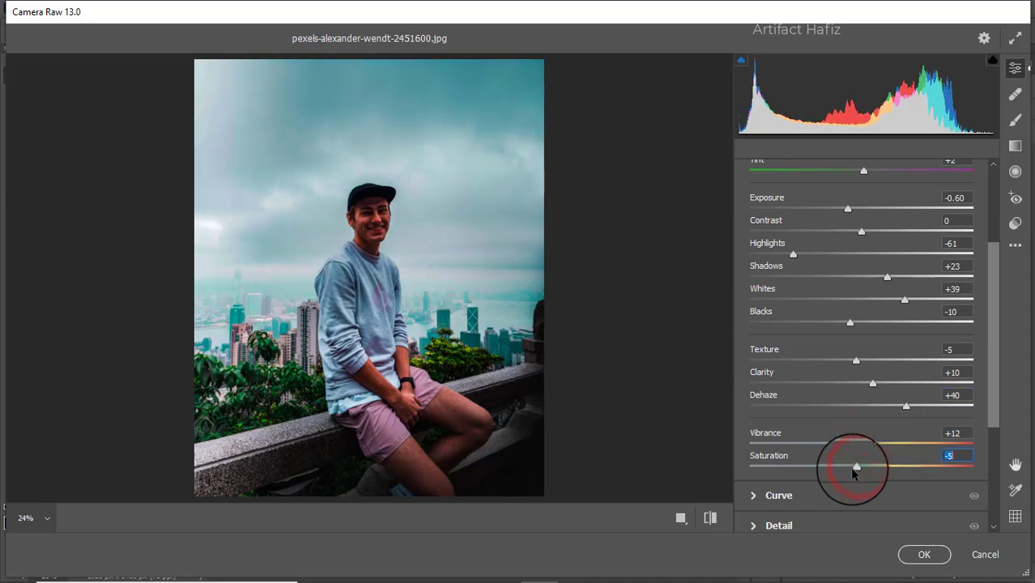
# Shape the composite point curve into a slight S with points at input 65, output 61 and input 194, output 198
pyautogui.click(805, 497)
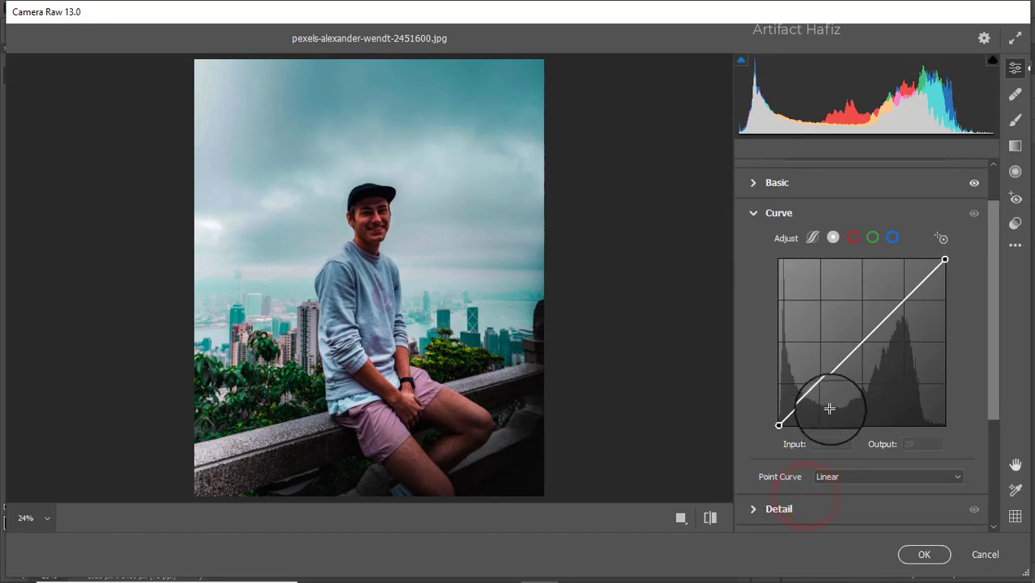
pyautogui.click(821, 385)
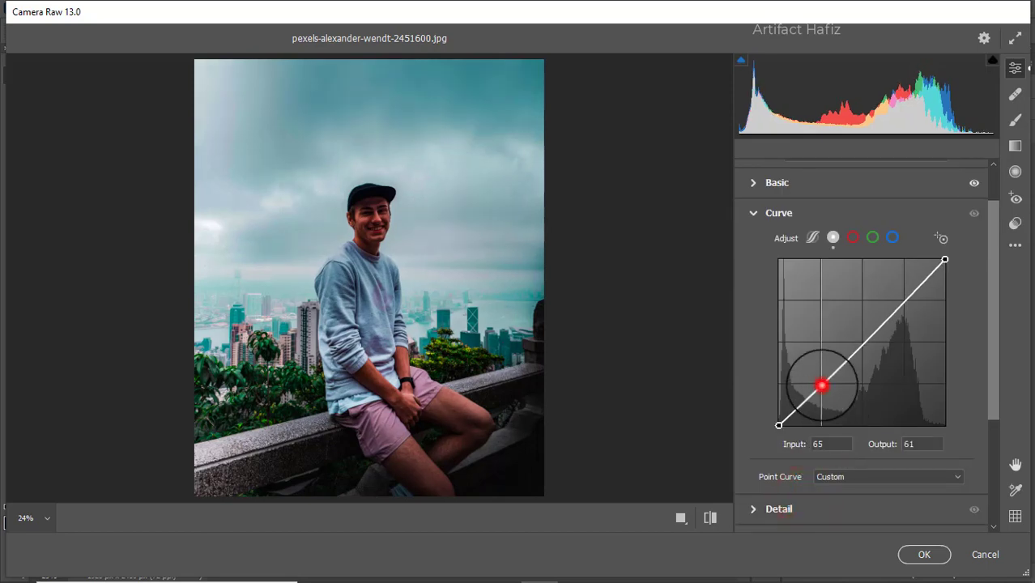
pyautogui.click(905, 300)
pyautogui.moveTo(905, 300); pyautogui.dragTo(905, 297)
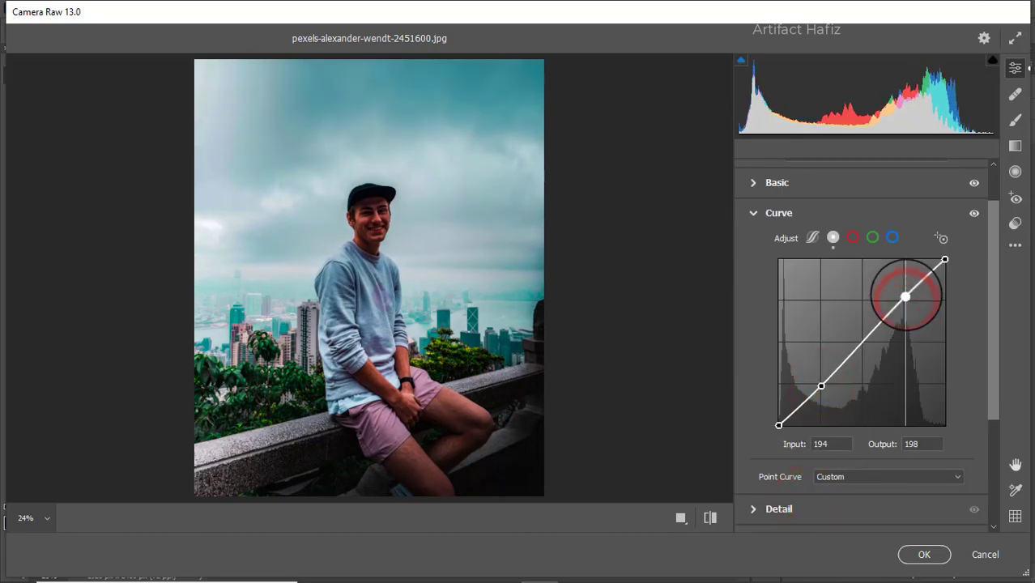
# On the blue channel curve, lift the black point slightly and add a shadow point and a highlight point at input 199, output 197
pyautogui.click(892, 238)
pyautogui.moveTo(778, 424); pyautogui.dragTo(778, 421)
pyautogui.click(817, 382)
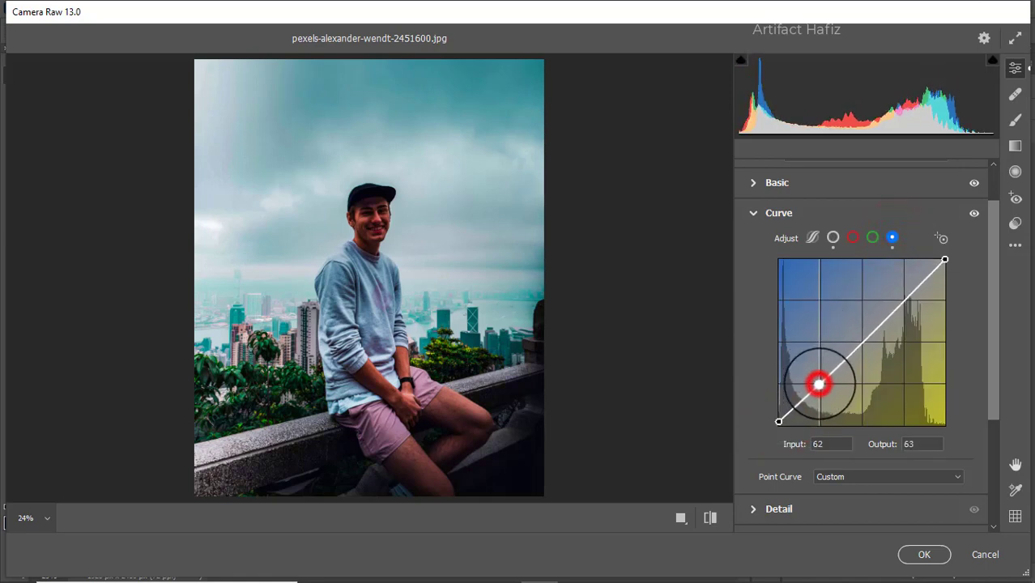
pyautogui.click(902, 304)
pyautogui.moveTo(902, 303); pyautogui.dragTo(908, 298)
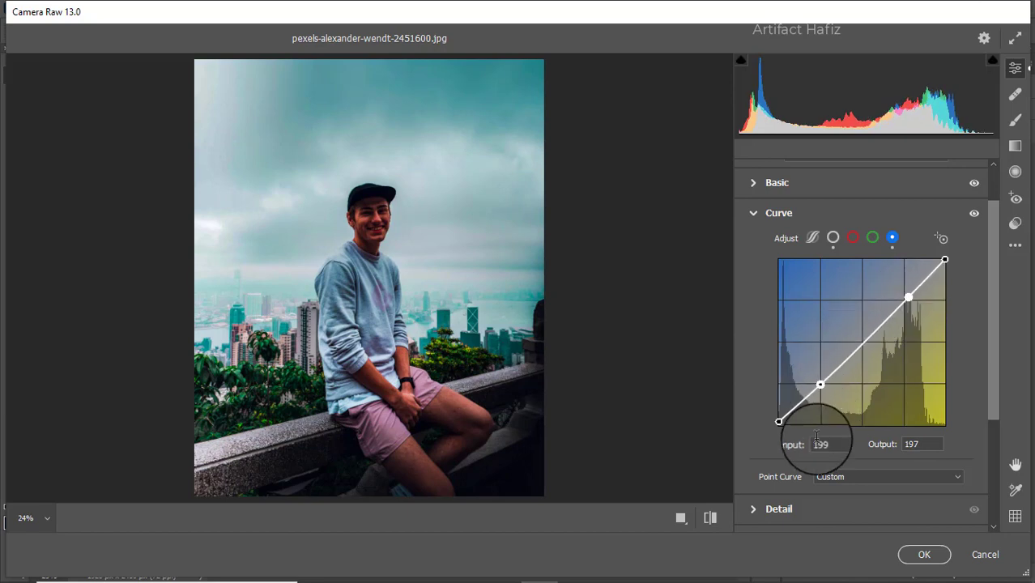
# Set Sharpening to 11, Noise Reduction to 5 and Color Noise Reduction to 19 in the detail settings
pyautogui.click(774, 511)
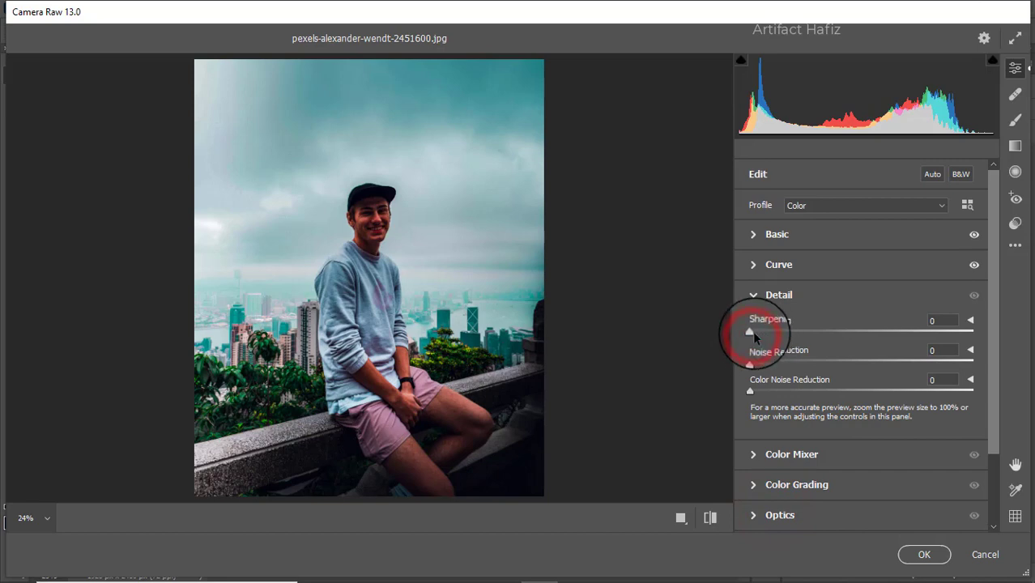
pyautogui.moveTo(749, 333); pyautogui.dragTo(794, 395)
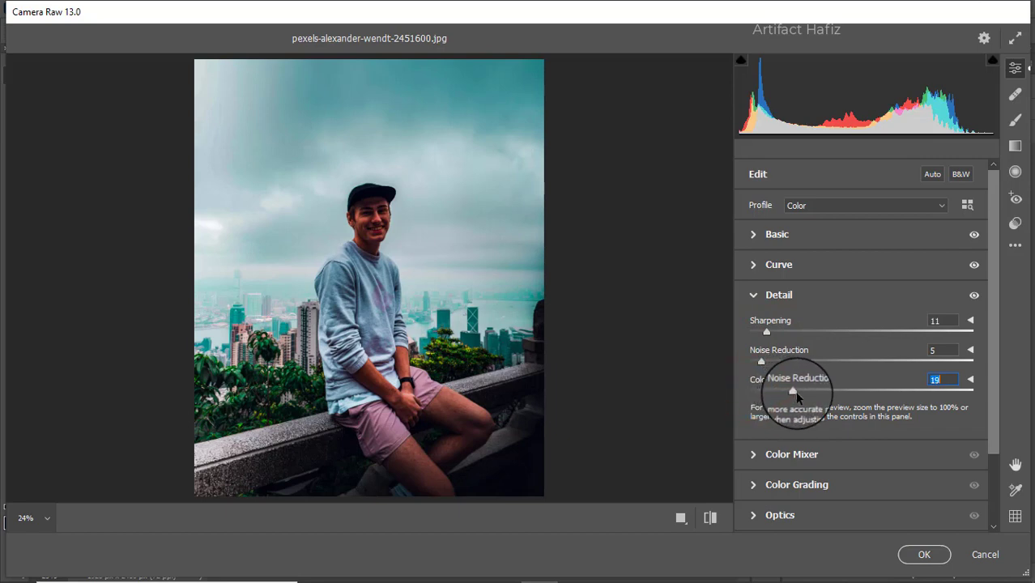
# Set the HSL saturation to Reds +1, Oranges -8, Yellows +52, Greens +61, Aquas +14 and Blues +18
pyautogui.click(761, 456)
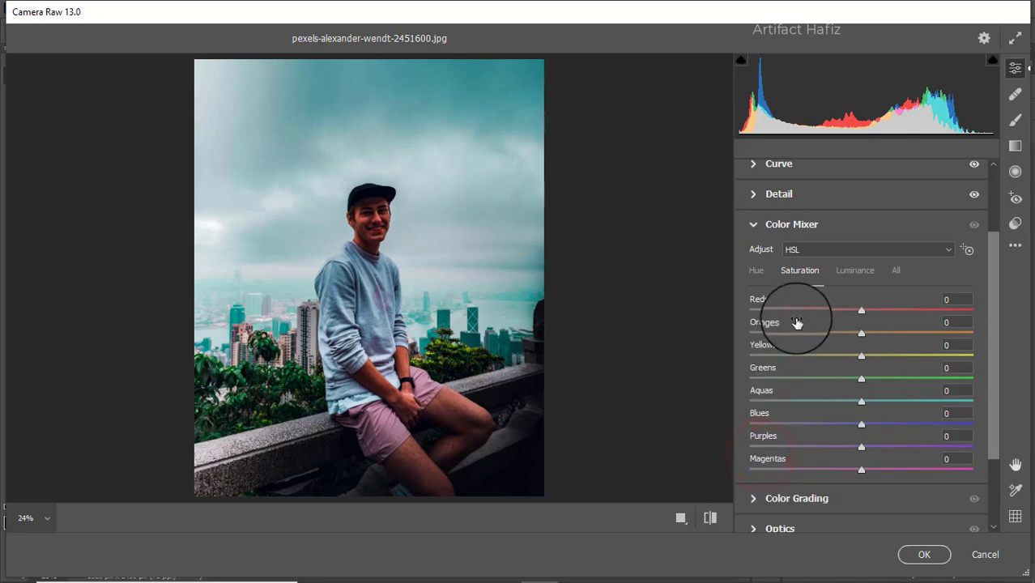
pyautogui.click(807, 270)
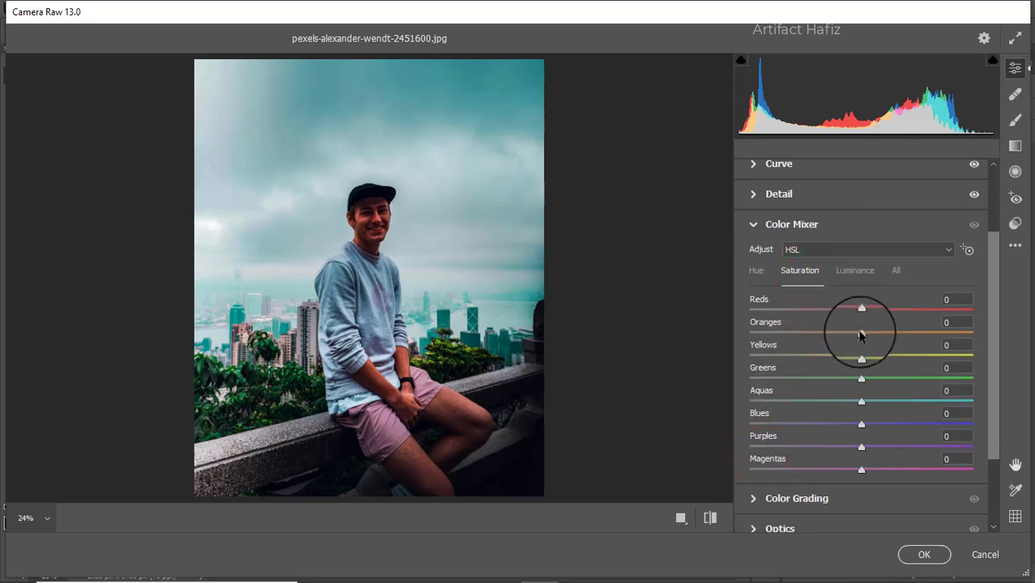
pyautogui.moveTo(862, 307); pyautogui.dragTo(918, 359)
pyautogui.moveTo(862, 379); pyautogui.dragTo(930, 378)
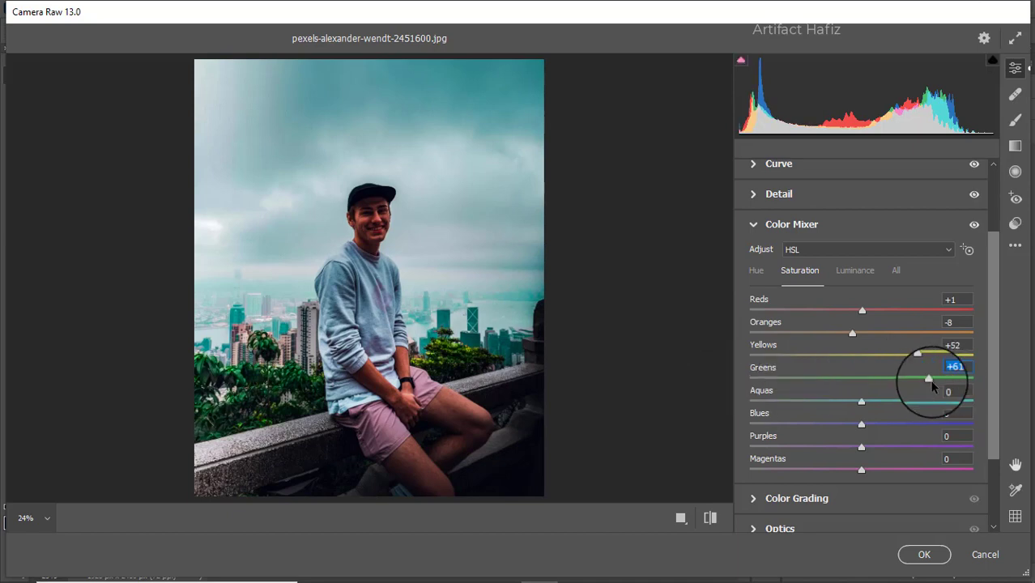
pyautogui.moveTo(863, 405); pyautogui.dragTo(883, 433)
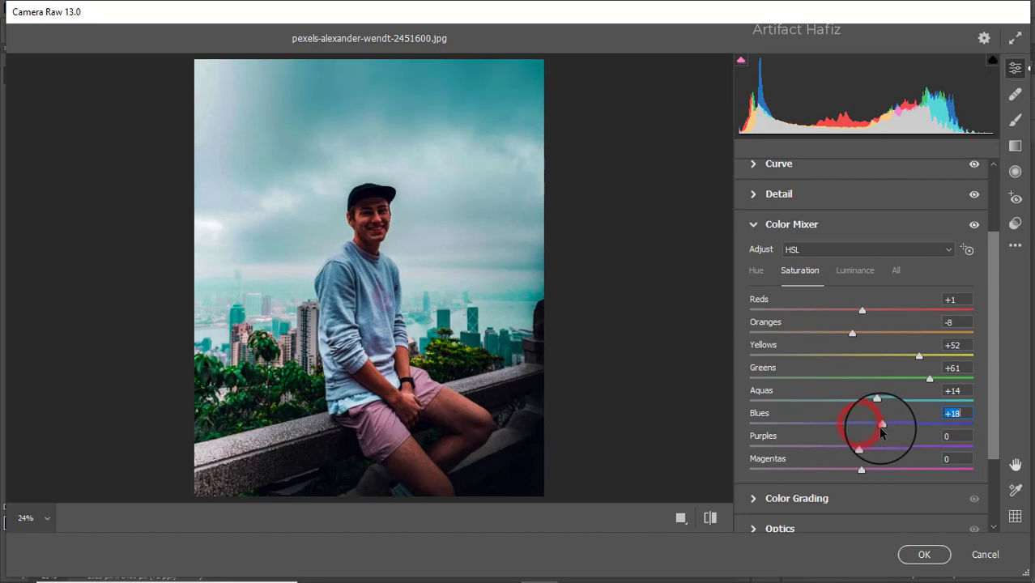
# Set the HSL luminance of Oranges to +57 and Reds to +95, and raise Yellows slightly
pyautogui.click(856, 281)
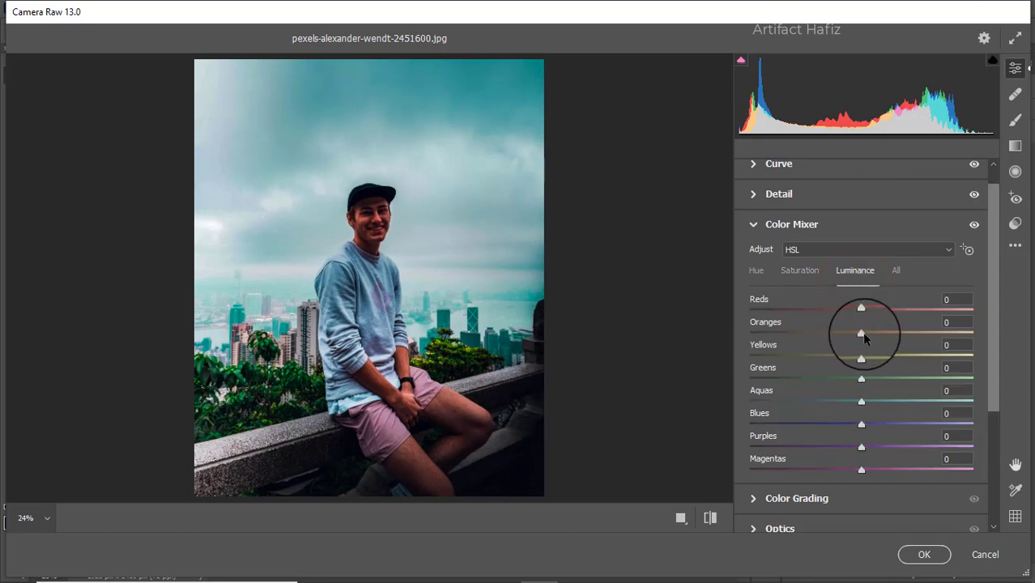
pyautogui.moveTo(862, 331); pyautogui.dragTo(925, 333)
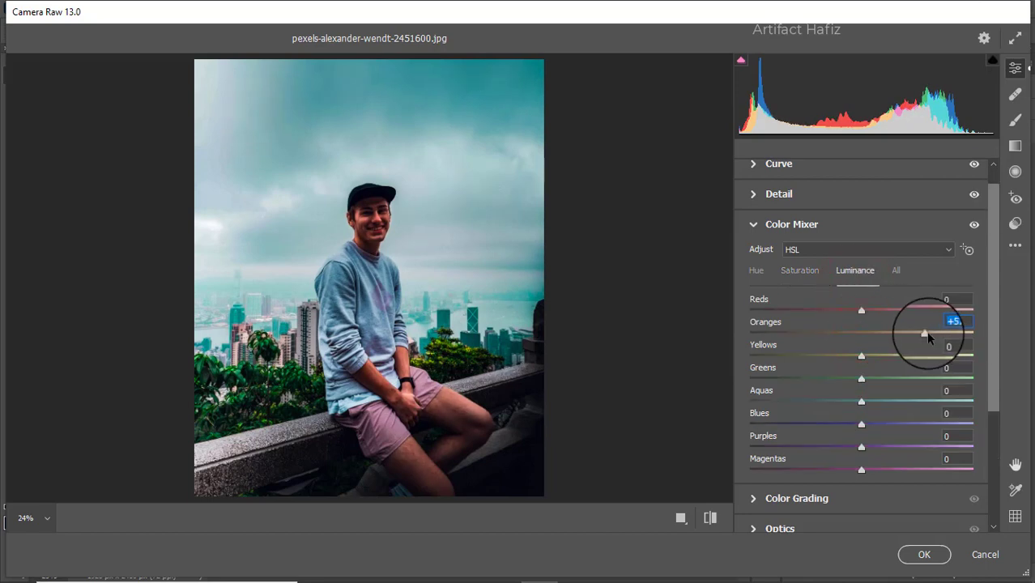
pyautogui.moveTo(861, 313); pyautogui.dragTo(966, 310)
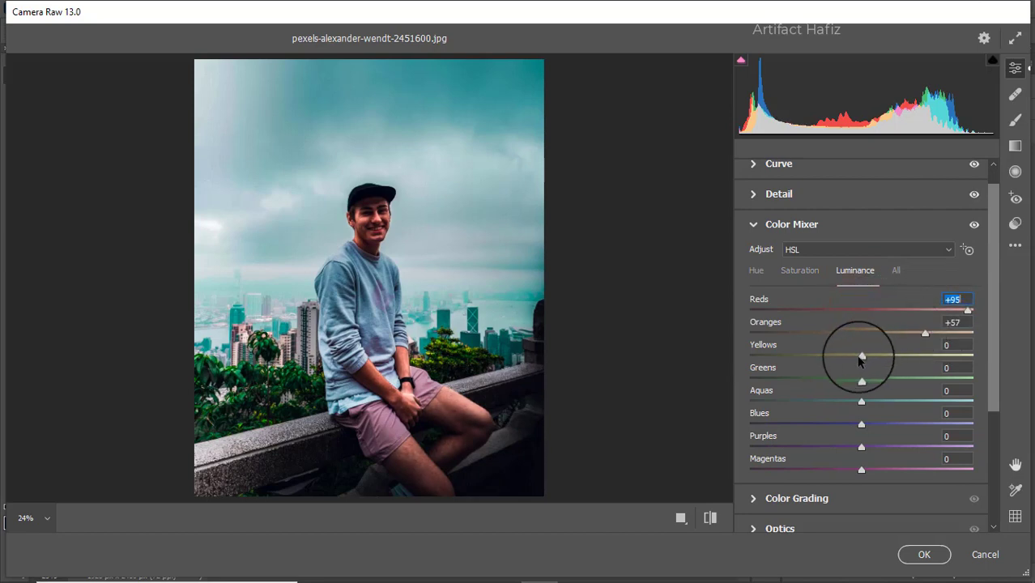
pyautogui.moveTo(862, 357)
pyautogui.mouseDown()
pyautogui.moveTo(993, 353)
pyautogui.moveTo(907, 359)
pyautogui.moveTo(859, 379)
pyautogui.moveTo(933, 385)
pyautogui.moveTo(829, 380)
pyautogui.moveTo(859, 384)
pyautogui.moveTo(878, 359)
pyautogui.mouseUp()
# Set the HSL hue of Aquas to -5 and Blues to -12, and shift the Greens and Yellows hues upward
pyautogui.click(756, 271)
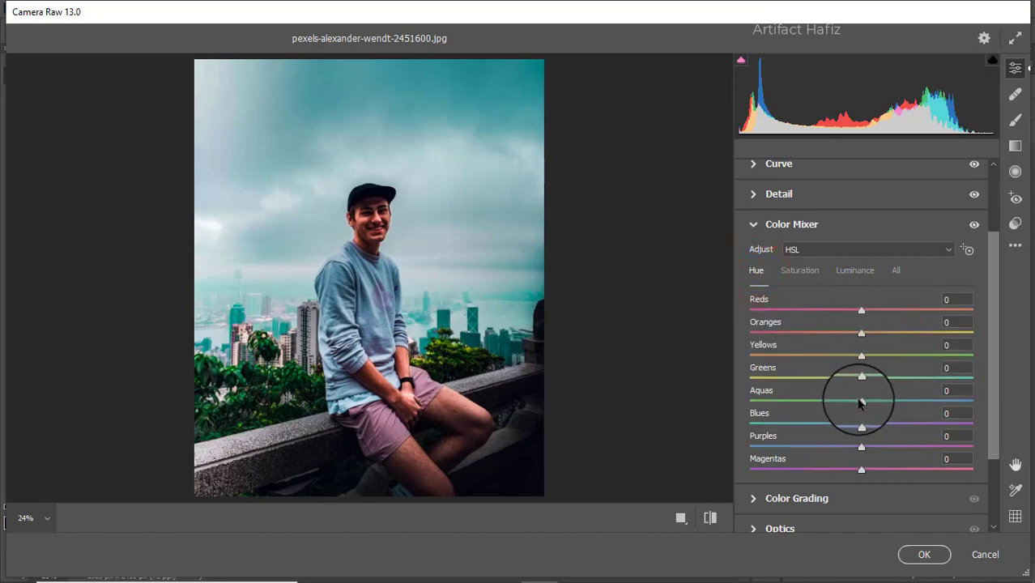
pyautogui.moveTo(862, 397); pyautogui.dragTo(849, 427)
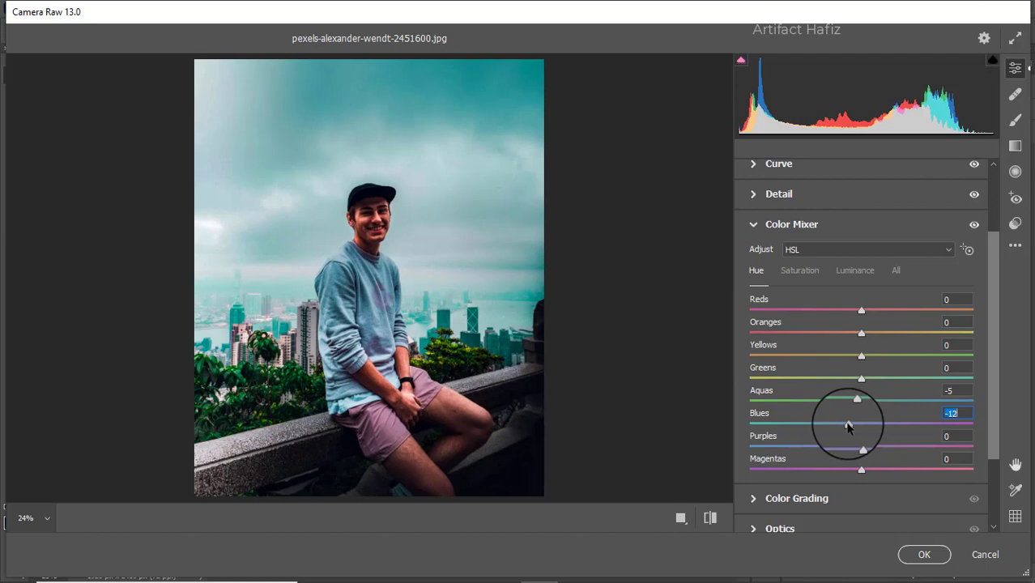
pyautogui.moveTo(861, 379); pyautogui.dragTo(918, 405)
pyautogui.moveTo(858, 356)
pyautogui.mouseDown()
pyautogui.moveTo(902, 347)
pyautogui.moveTo(862, 340)
pyautogui.moveTo(892, 354)
pyautogui.moveTo(870, 359)
pyautogui.mouseUp()
# Color grade the shadows slightly toward blue and the highlights toward warm orange with hue 43 and saturation 9
pyautogui.click(766, 500)
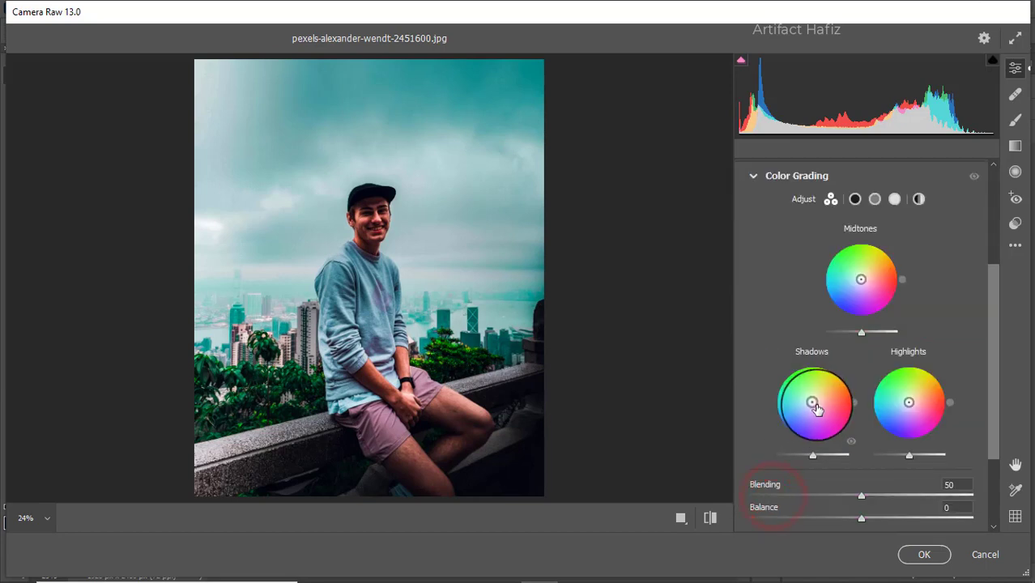
pyautogui.moveTo(813, 405); pyautogui.dragTo(807, 403)
pyautogui.moveTo(909, 403); pyautogui.dragTo(928, 363)
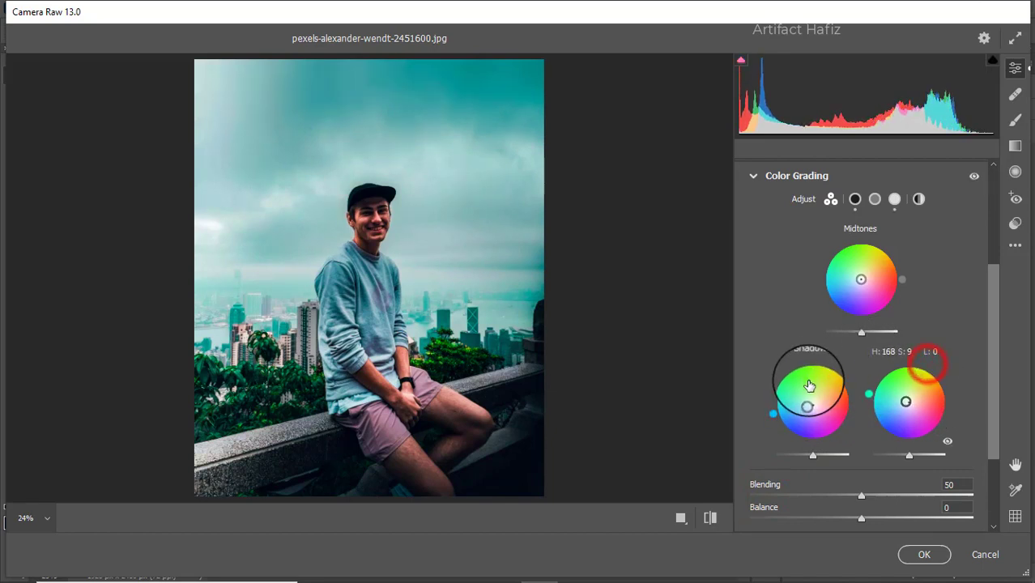
pyautogui.moveTo(809, 382); pyautogui.dragTo(982, 334)
# Apply a slight darkening vignette to the photo in the effects settings
pyautogui.scroll(-3, 981, 328)
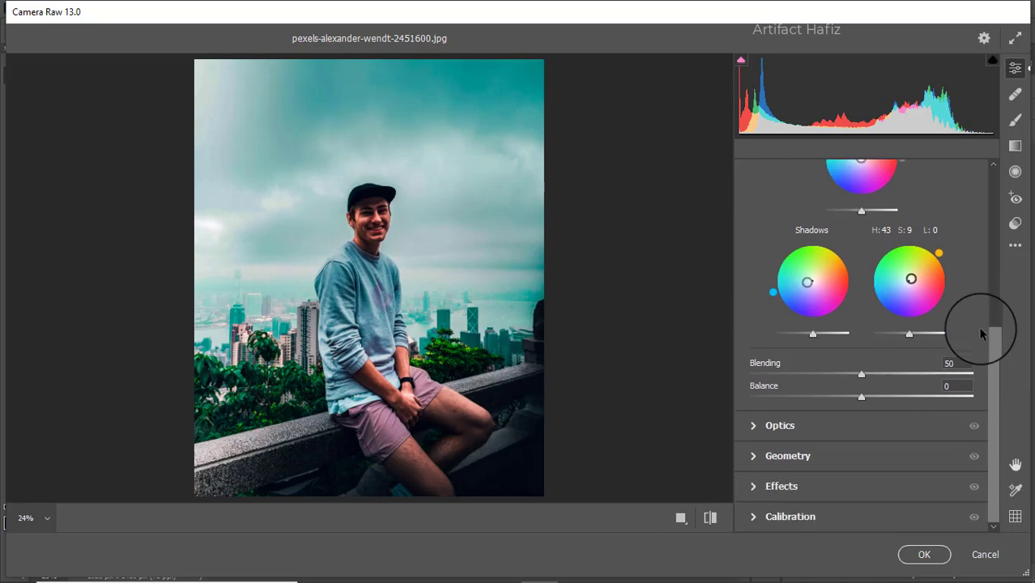
pyautogui.click(792, 487)
pyautogui.click(858, 364)
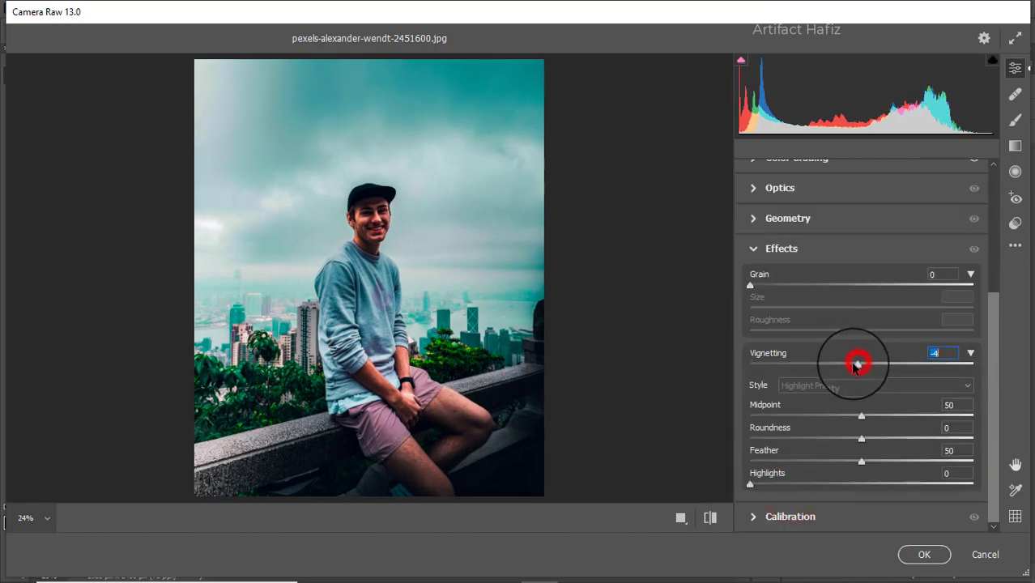
# Calibrate the primaries' saturation to Green +67, Red -10 and Blue -11
pyautogui.click(790, 516)
pyautogui.moveTo(861, 450); pyautogui.dragTo(930, 444)
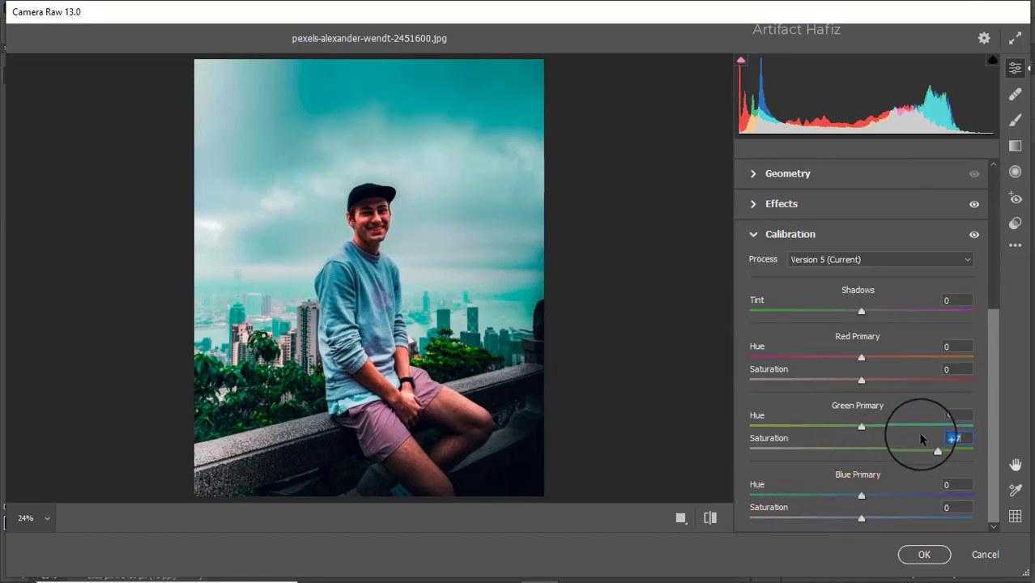
pyautogui.moveTo(858, 380); pyautogui.dragTo(850, 380)
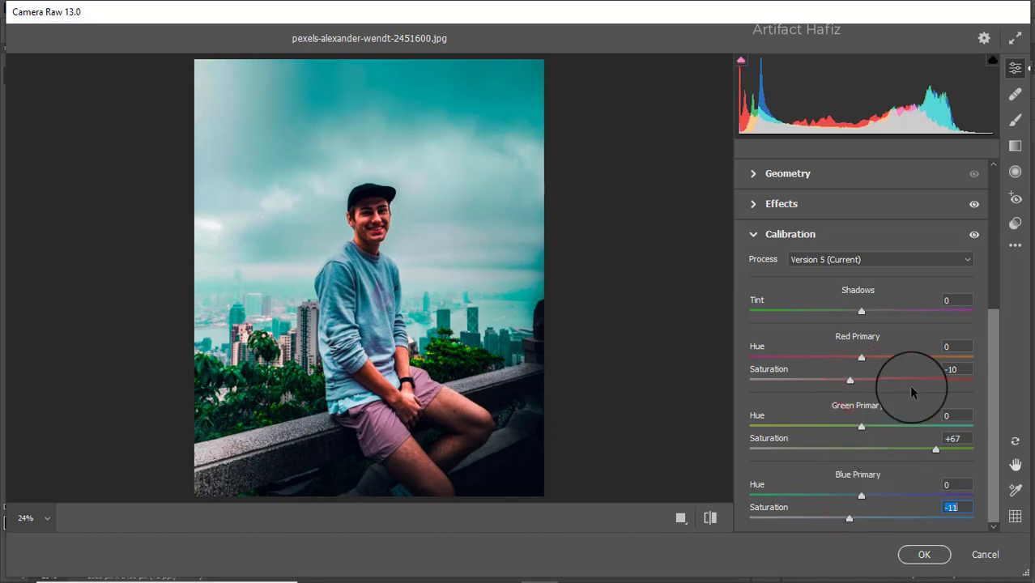
# Add a graduated filter from the photo's upper edge down to the man's face, with Exposure -1.00 and Temperature -4
pyautogui.click(1016, 146)
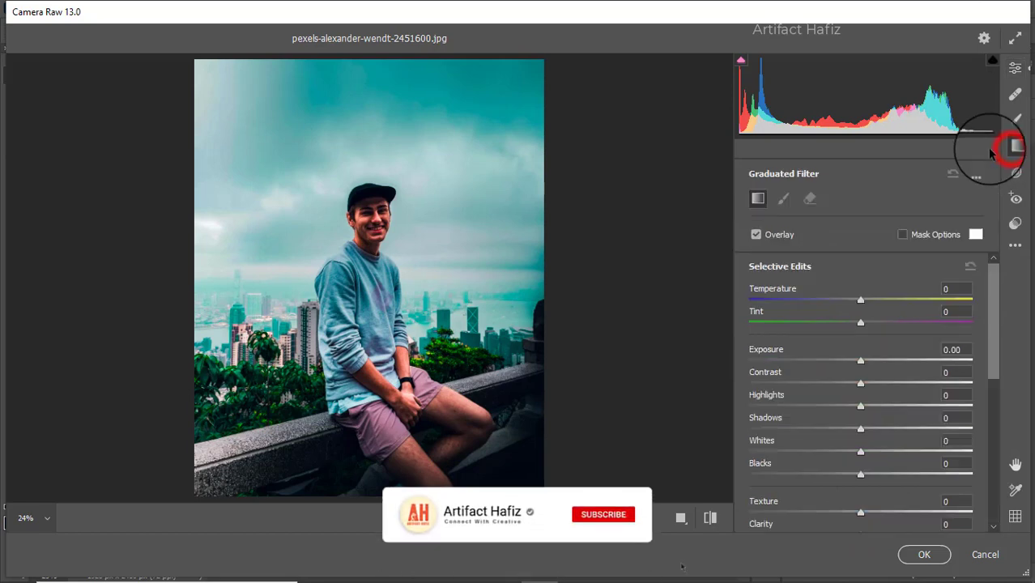
pyautogui.moveTo(365, 66); pyautogui.dragTo(364, 205)
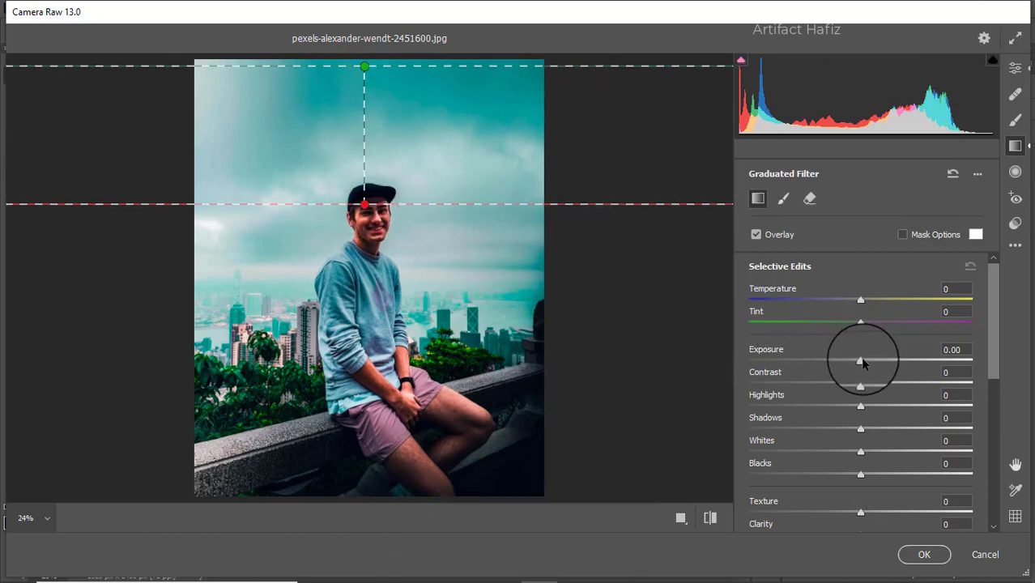
pyautogui.moveTo(861, 361); pyautogui.dragTo(832, 363)
pyautogui.moveTo(860, 299)
pyautogui.mouseDown()
pyautogui.moveTo(831, 302)
pyautogui.moveTo(902, 301)
pyautogui.moveTo(865, 301)
pyautogui.moveTo(855, 312)
pyautogui.mouseUp()
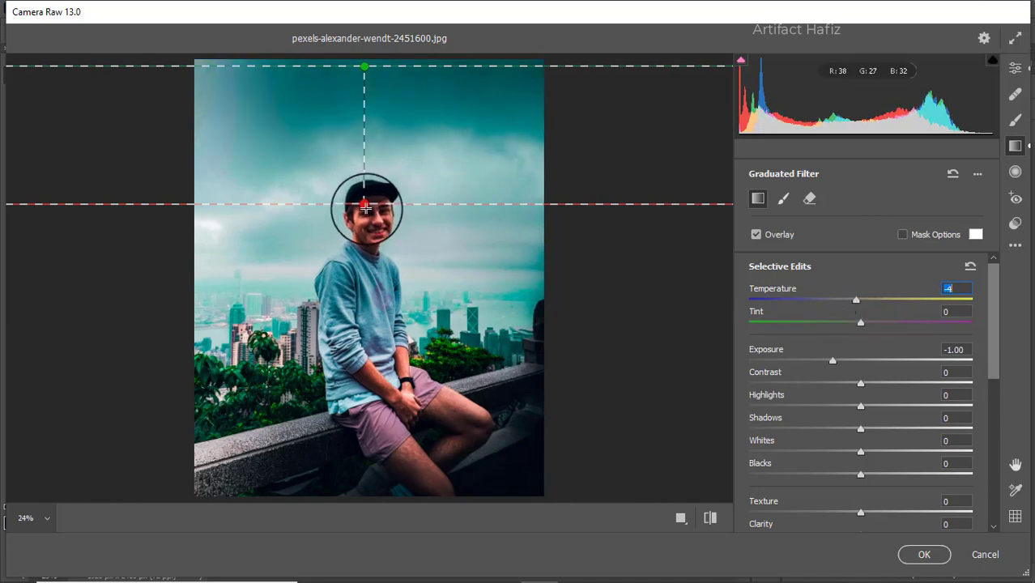
# Extend the graduated filter's end down to the man's torso with a slight tilt, and return to the main edit settings
pyautogui.moveTo(365, 203); pyautogui.dragTo(283, 305)
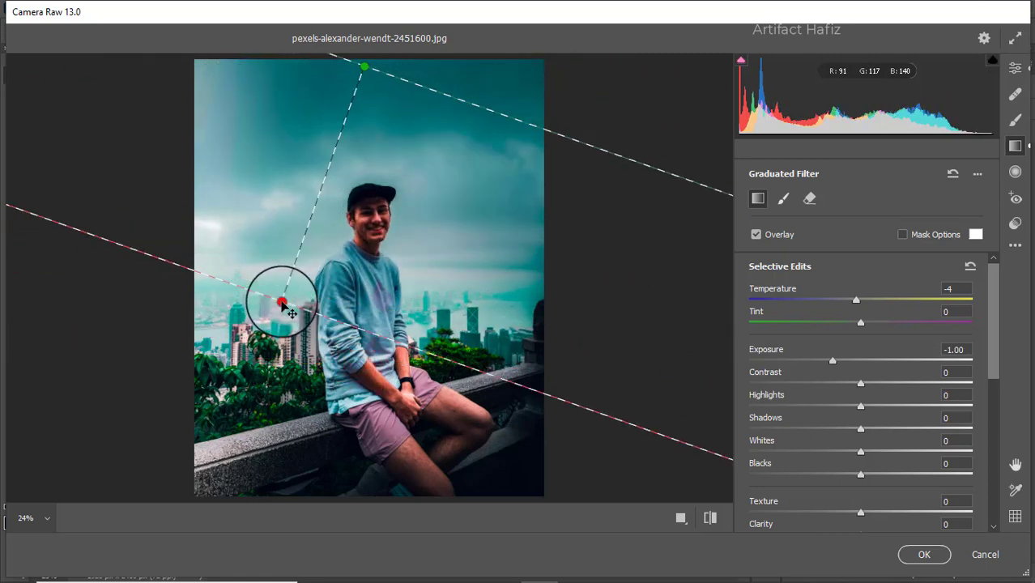
pyautogui.moveTo(288, 311); pyautogui.dragTo(407, 313)
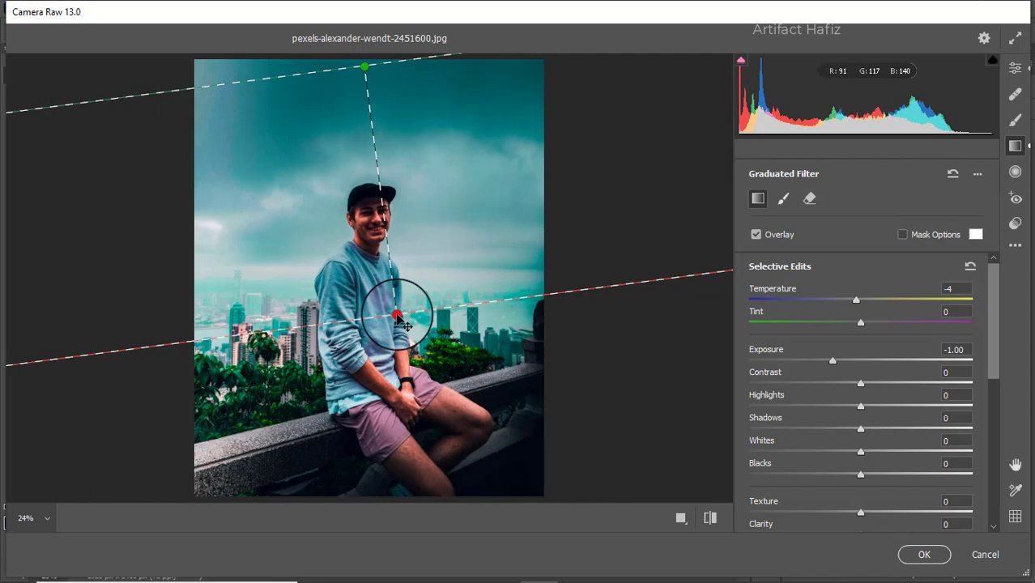
pyautogui.click(1017, 70)
# Compare the photo's before and after versions side by side and apply the Camera Raw adjustments
pyautogui.click(680, 518)
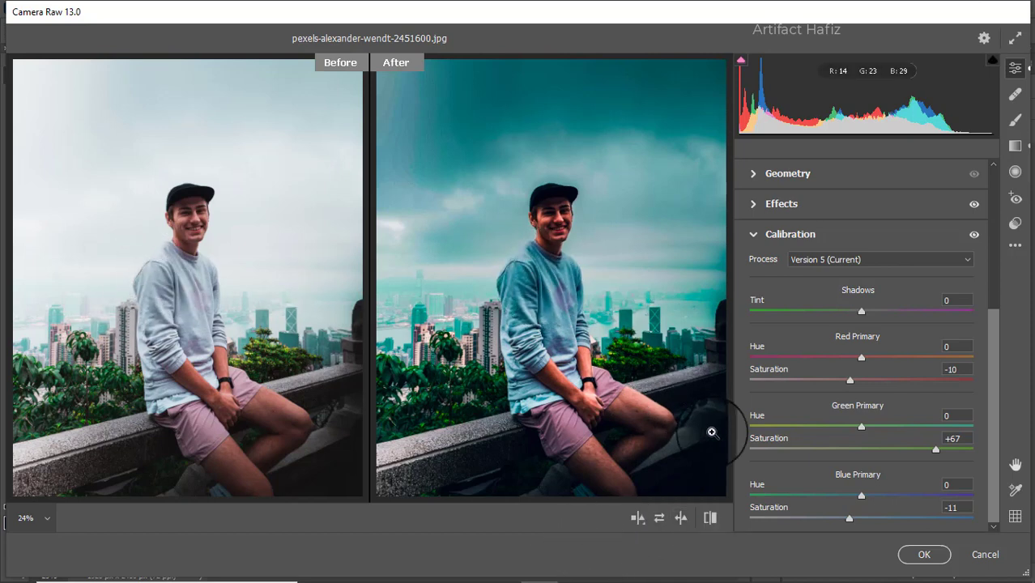
pyautogui.click(916, 556)
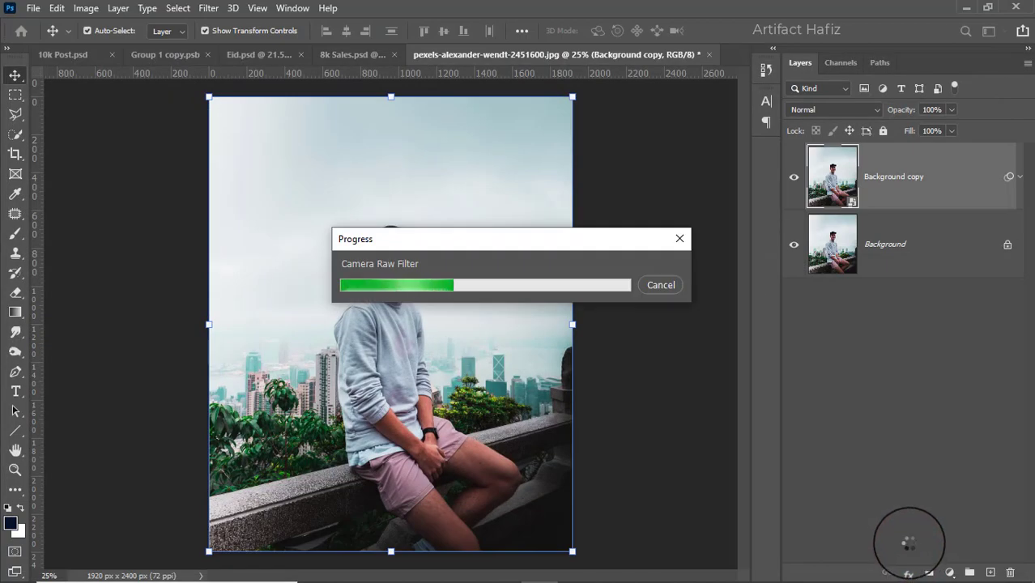
# Toggle the Background copy layer's visibility to compare the graded photo with the original
pyautogui.click(794, 178)
pyautogui.click(794, 178)
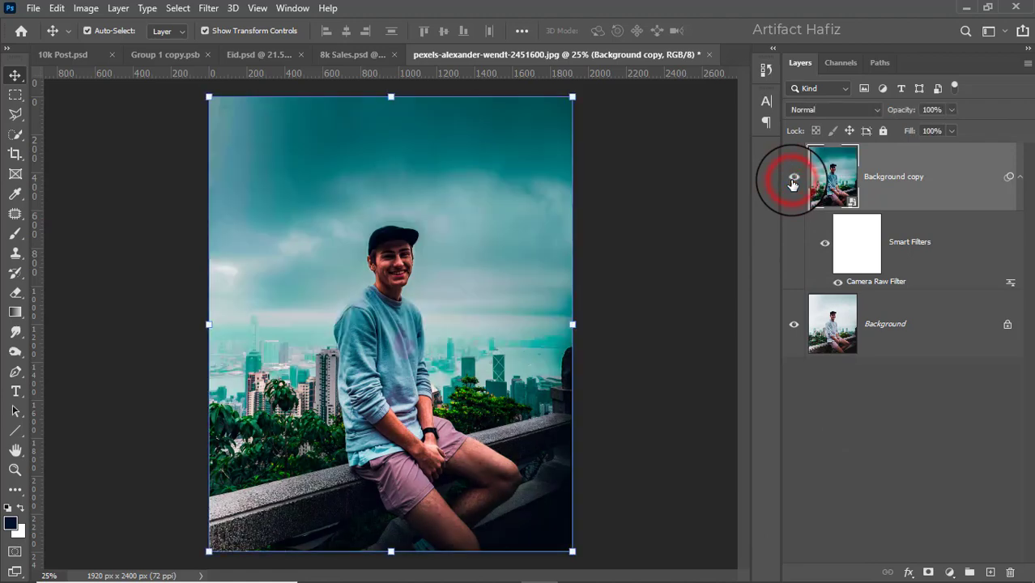
pyautogui.click(792, 183)
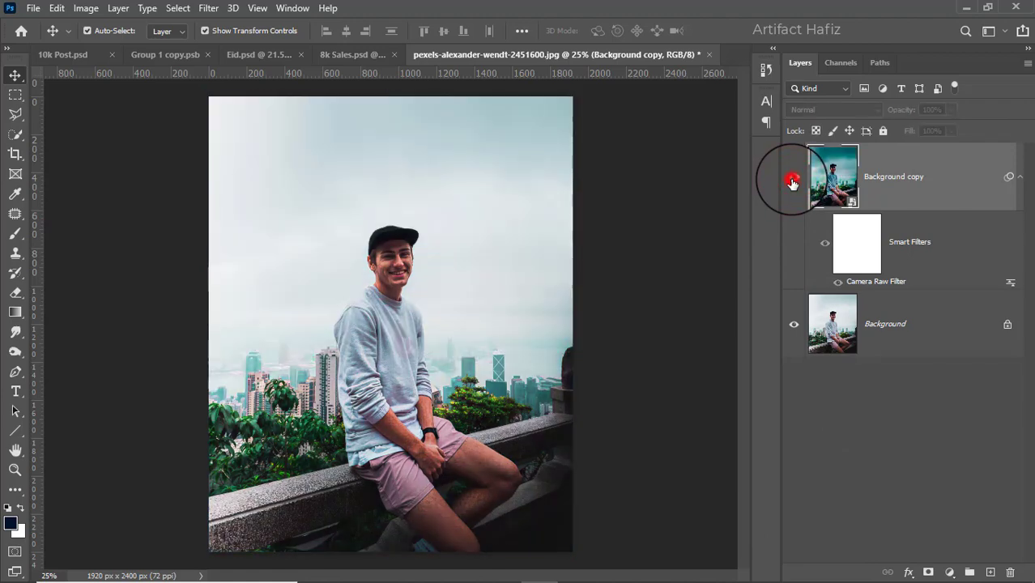
pyautogui.click(793, 183)
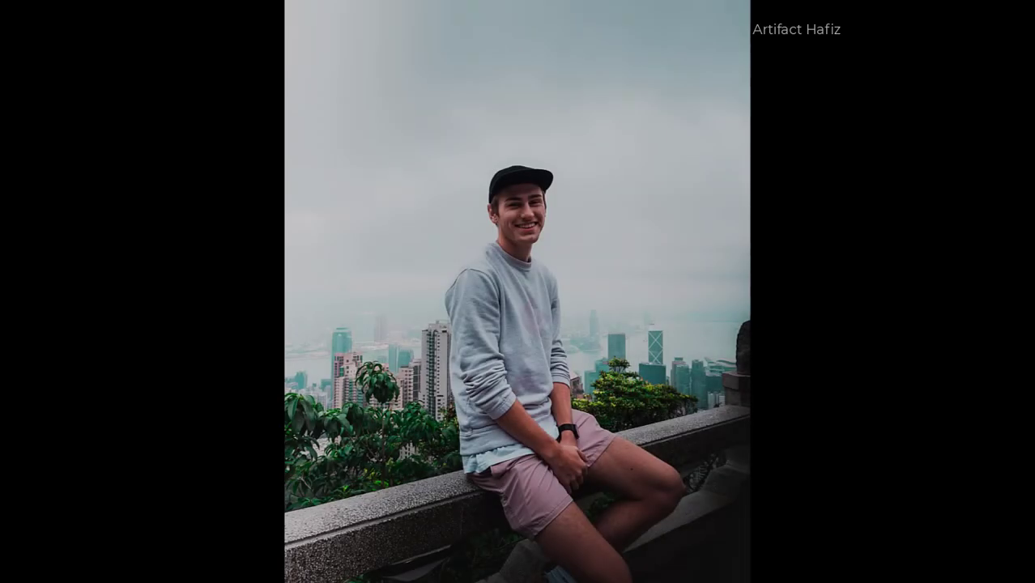